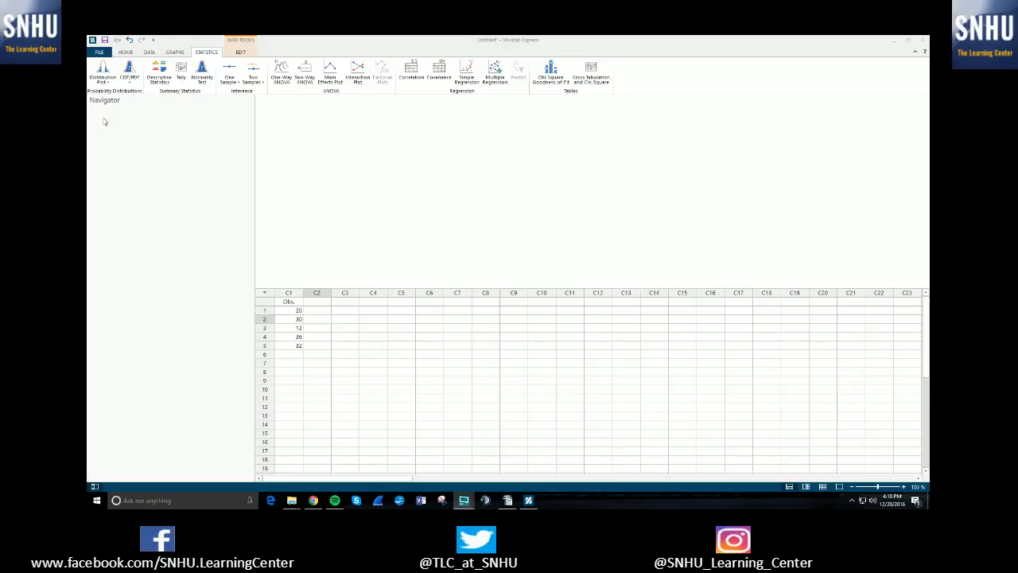
Open the Chi-Square Goodness-of-Fit test dialog from the statistics tools
left_click(205, 54)
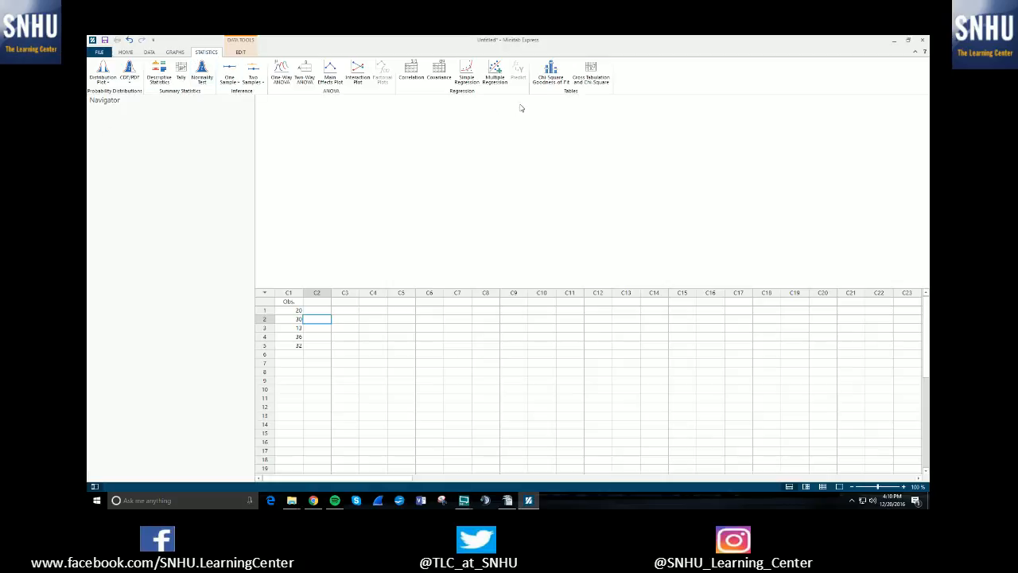
left_click(548, 84)
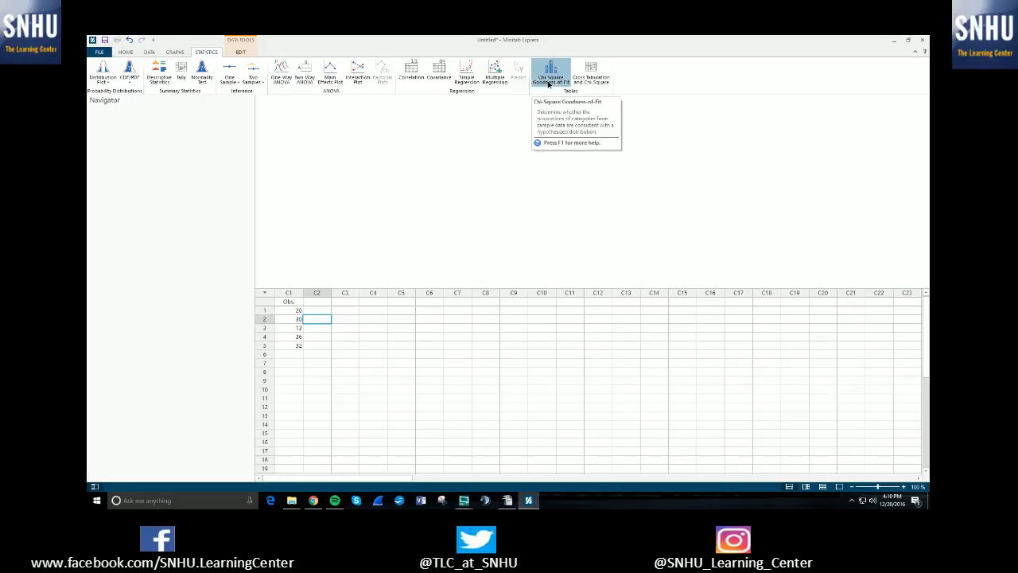
left_click_drag(481, 159, 612, 132)
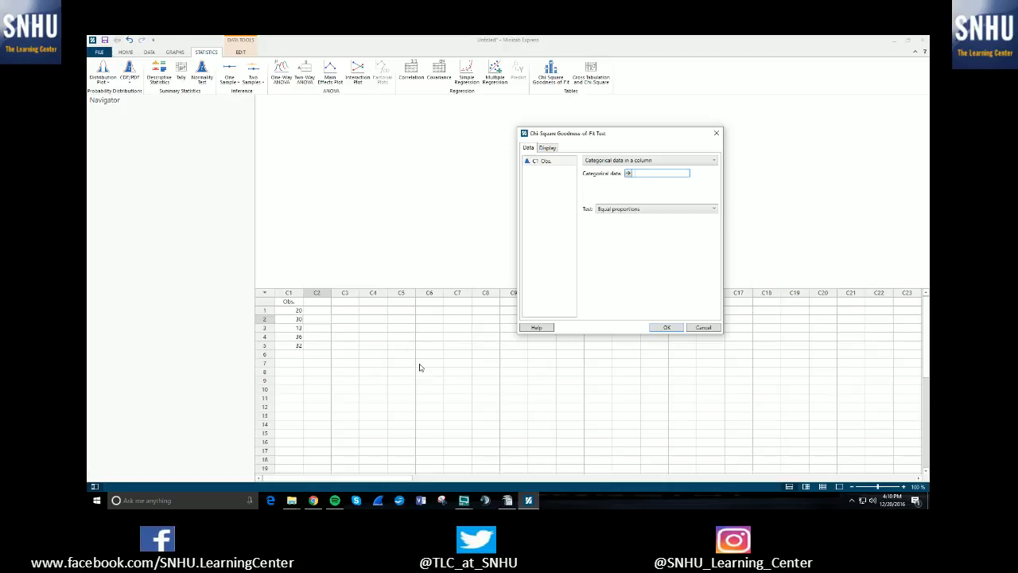
left_click_drag(624, 133, 601, 133)
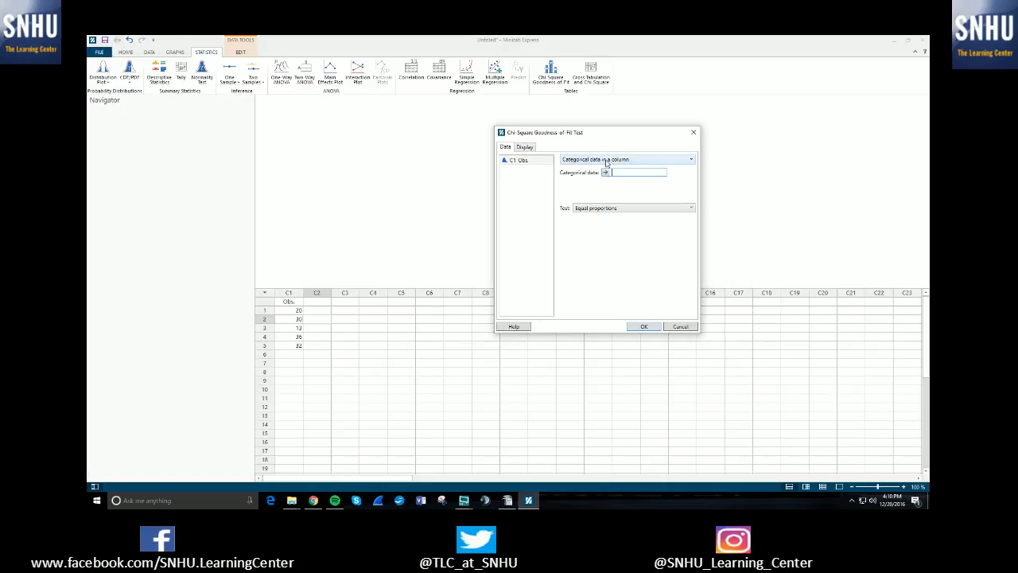
Set the data format to summarized data in a column
left_click(636, 162)
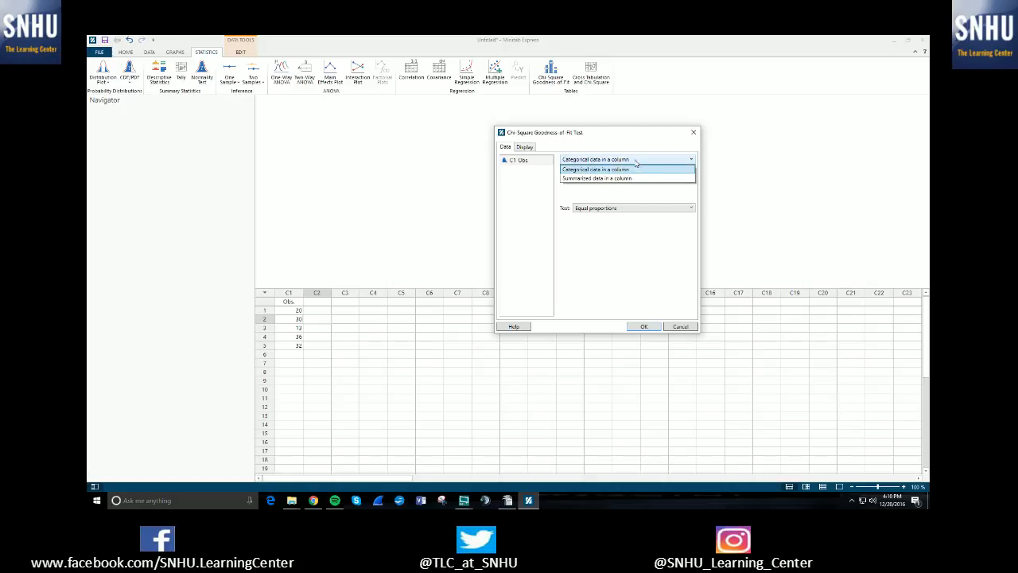
left_click(621, 170)
left_click(633, 163)
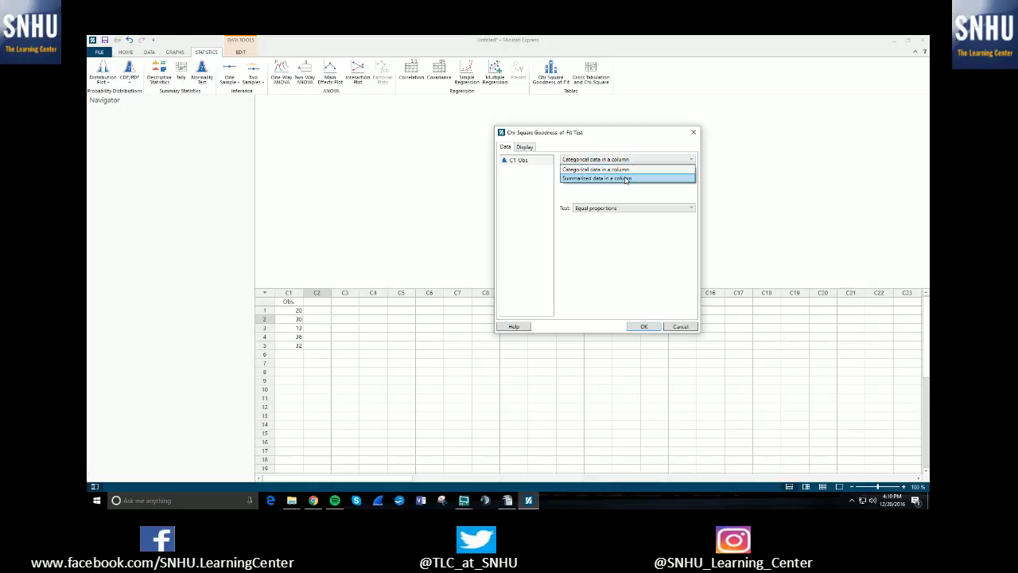
left_click(626, 178)
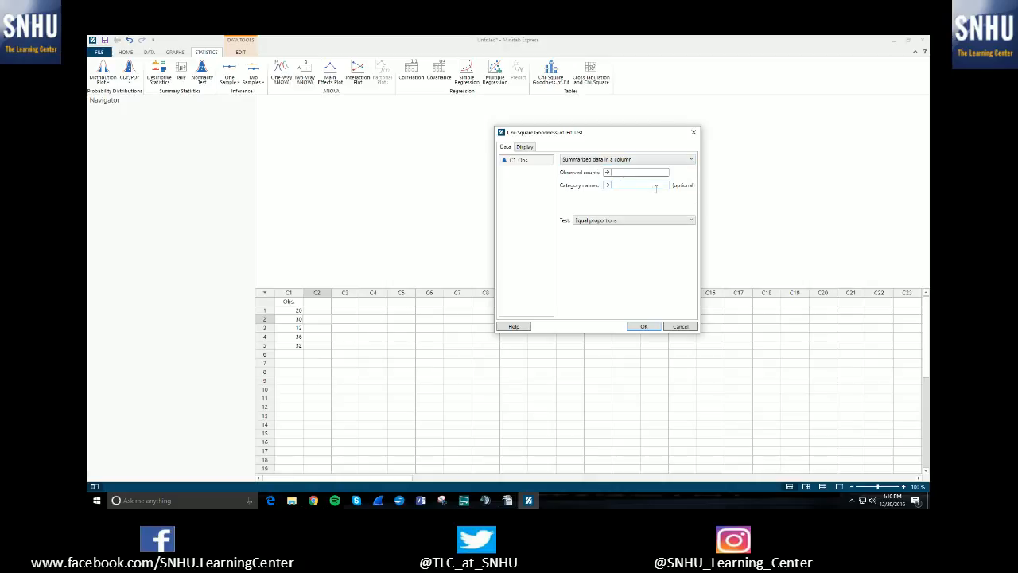
left_click(620, 162)
left_click(586, 170)
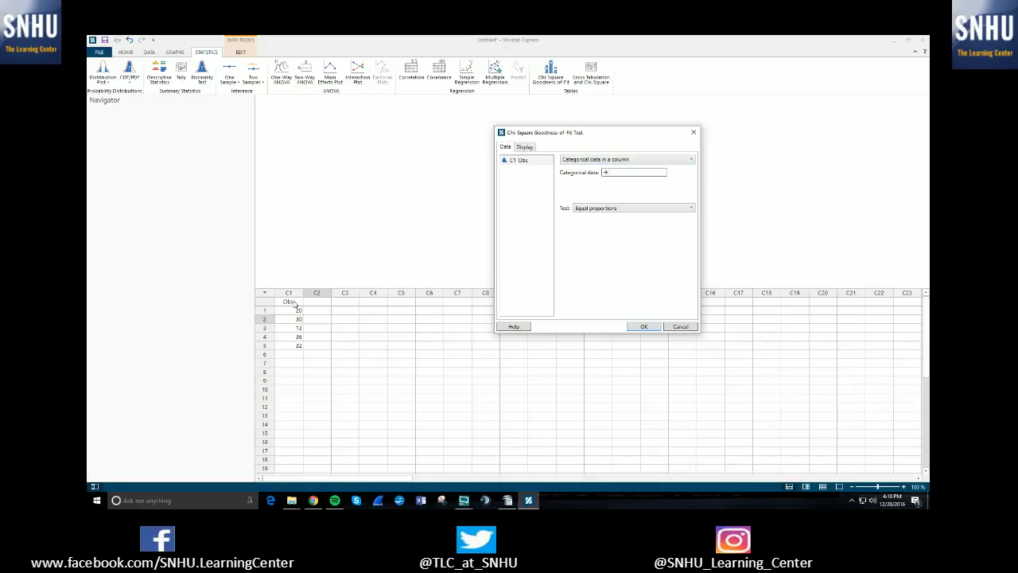
left_click(585, 161)
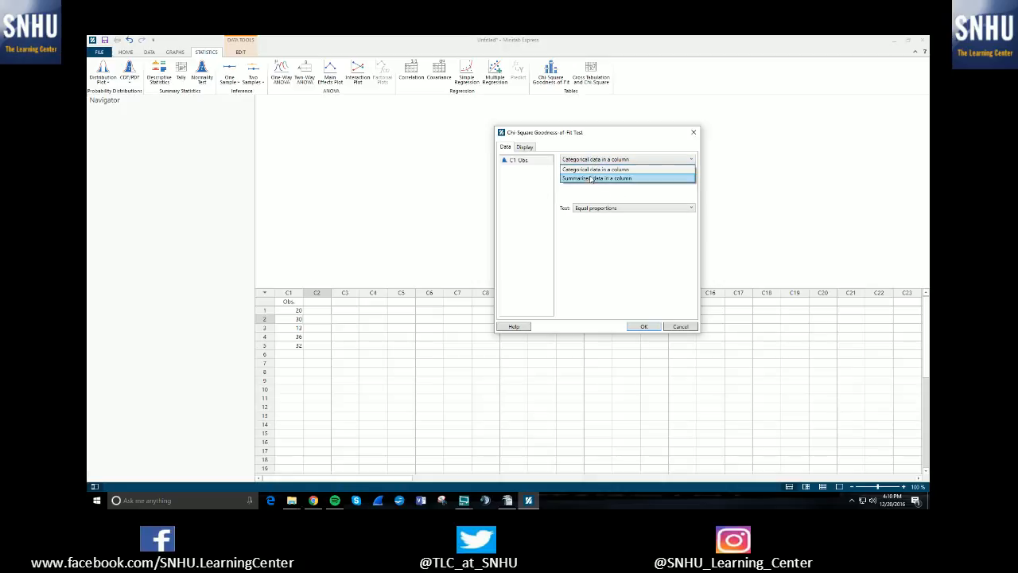
left_click(590, 178)
Use C1 Obs. as the observed counts and choose the Specified proportions test
double_click(519, 160)
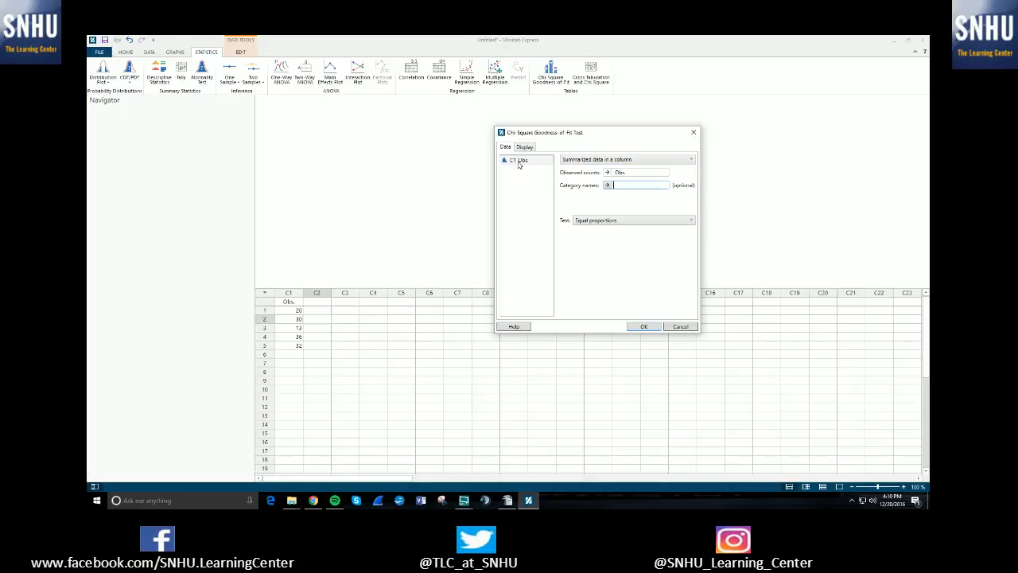
left_click(611, 174)
left_click(610, 220)
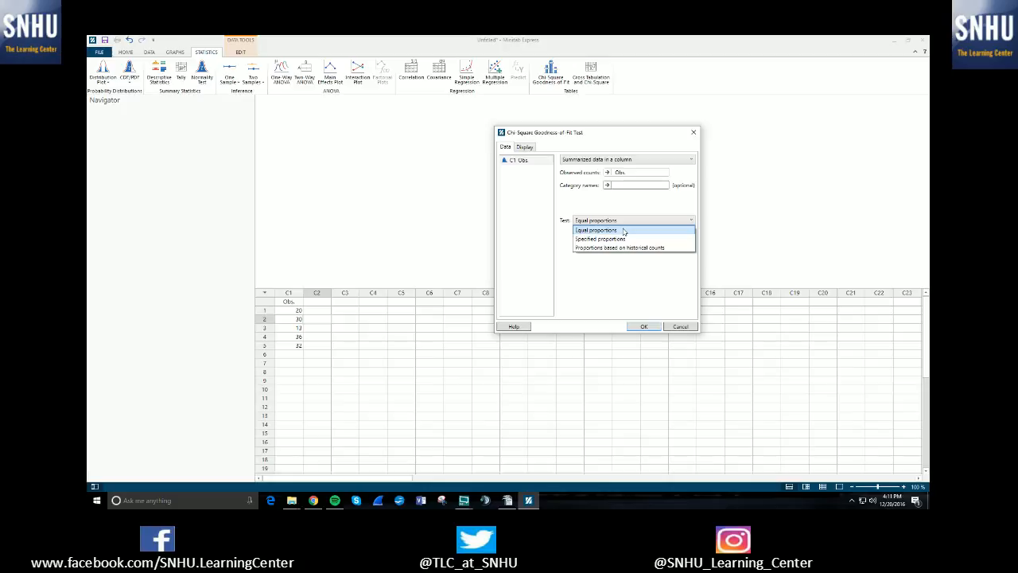
left_click(614, 239)
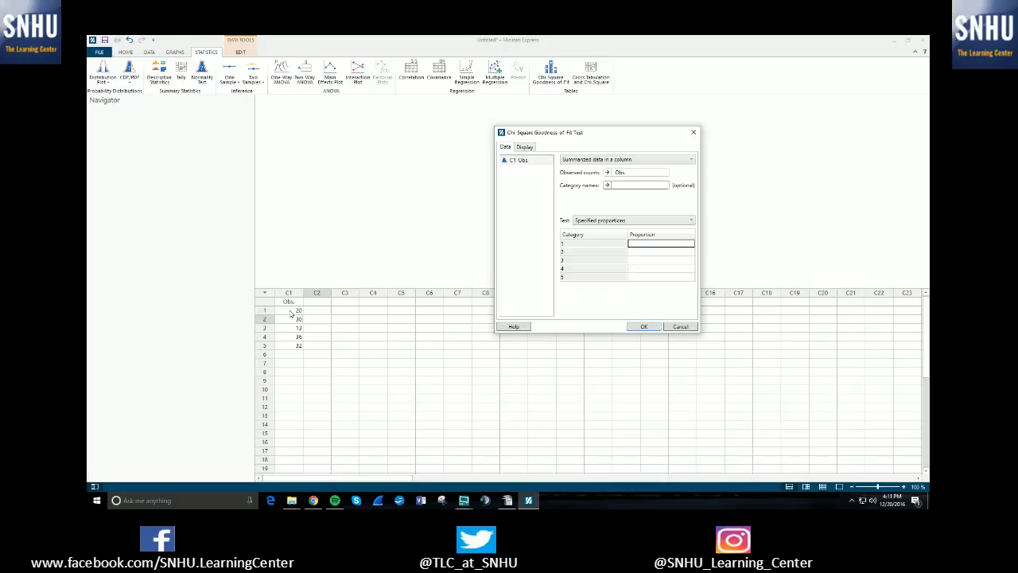
Enter proportions 0.3, 0.2, .1, .1 and 0.3 for categories 1 to 5 and run the test
type("0.3")
left_click(672, 251)
type("0.2")
key("Return")
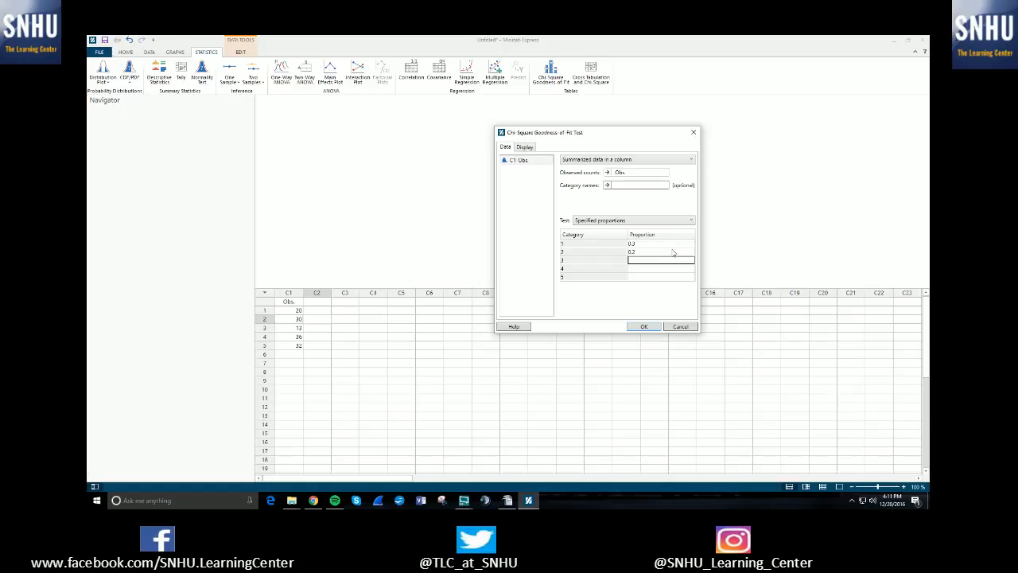
type(".1")
key("Return")
type(".1")
key("Return")
type("0.3")
key("Return")
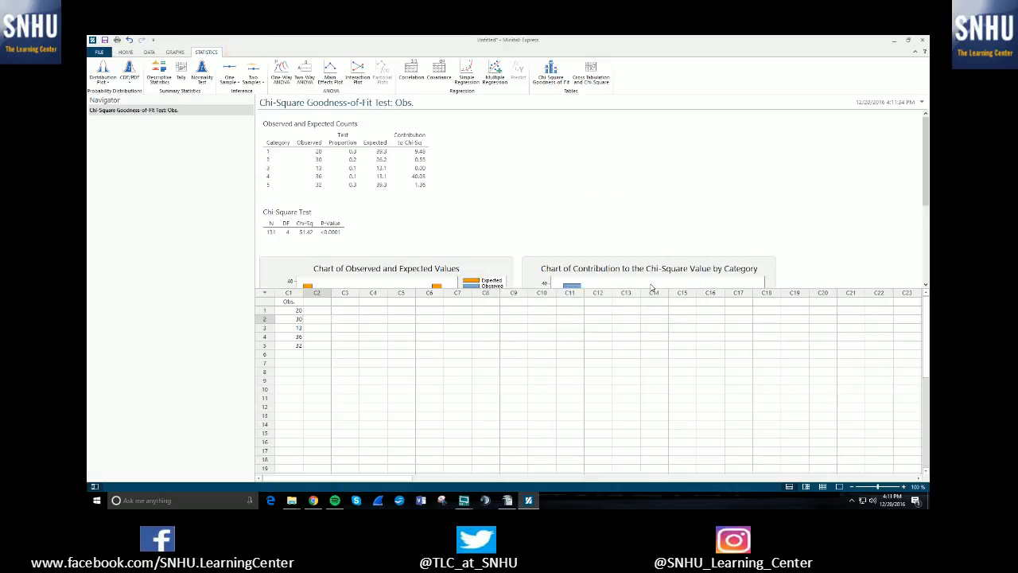
Scroll through the test output tables and the two bar charts
scroll(533, 230, "down", 5)
scroll(529, 229, "up", 5)
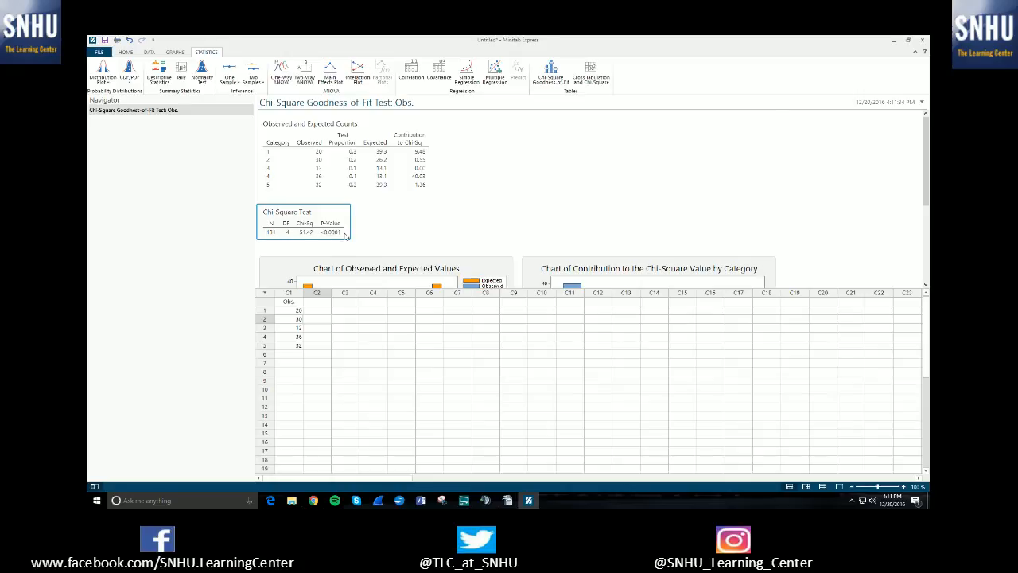
scroll(347, 235, "down", 3)
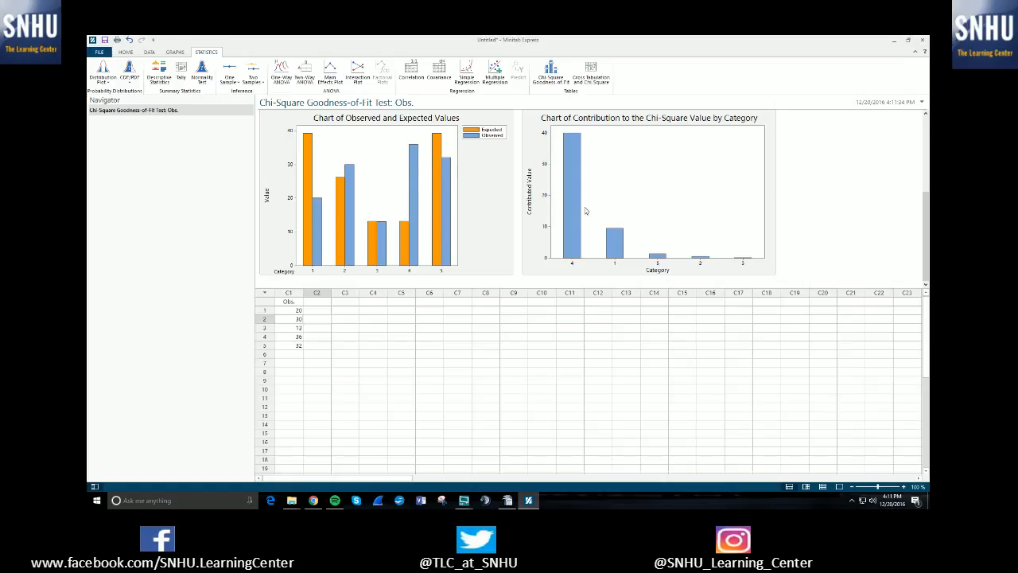
scroll(657, 221, "up", 3)
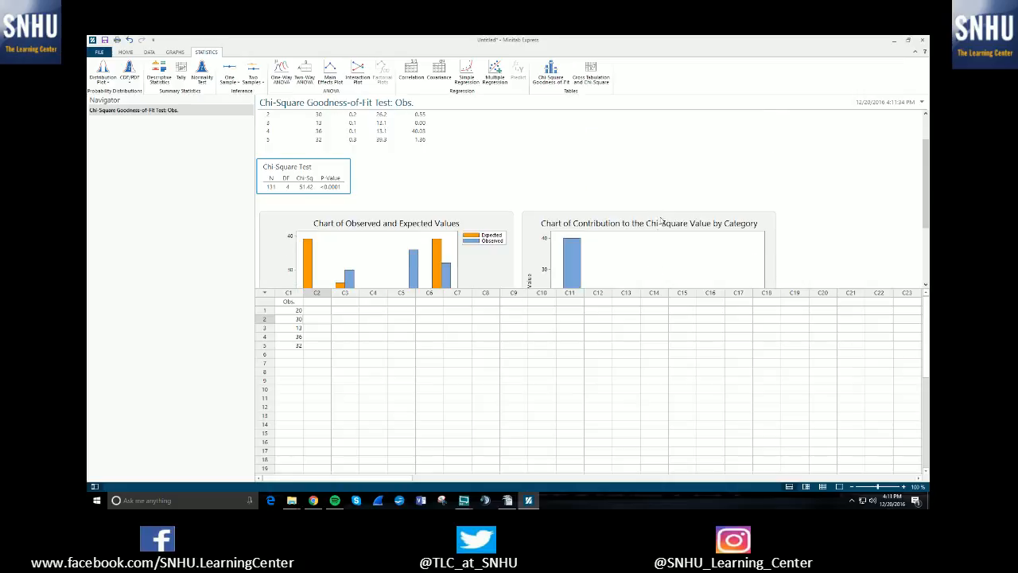
scroll(656, 226, "up", 2)
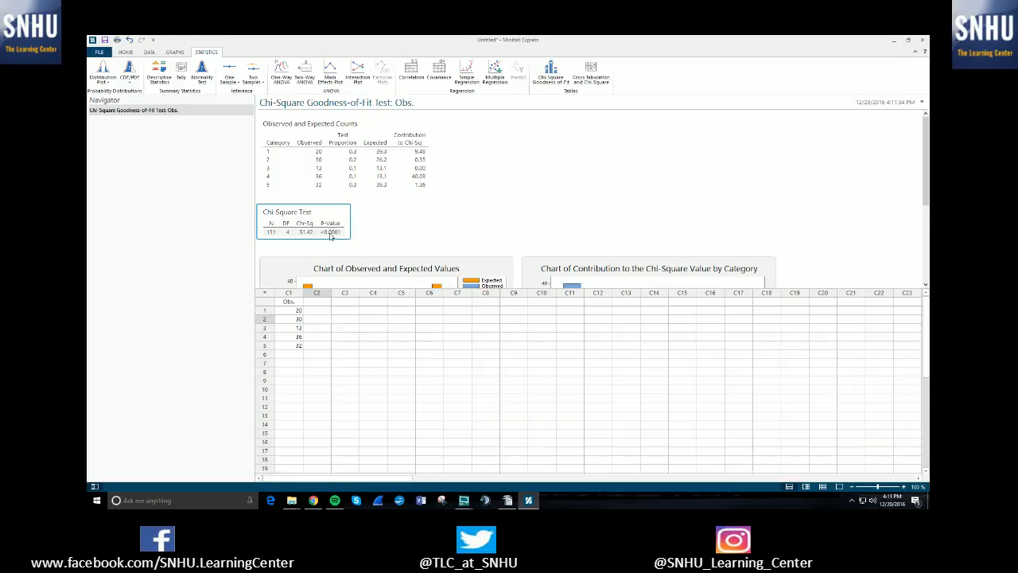
scroll(400, 223, "down", 2)
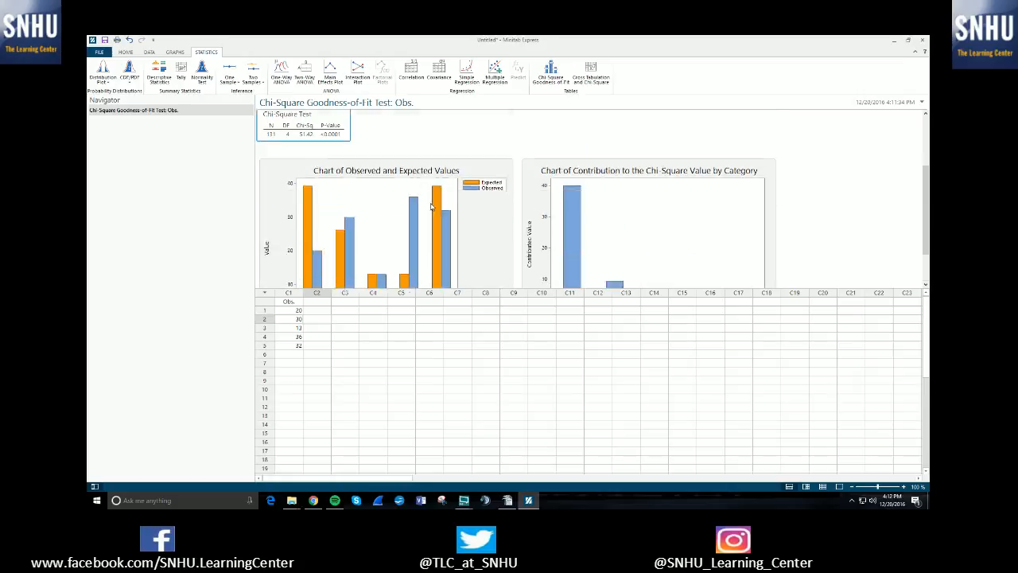
scroll(444, 191, "up", 2)
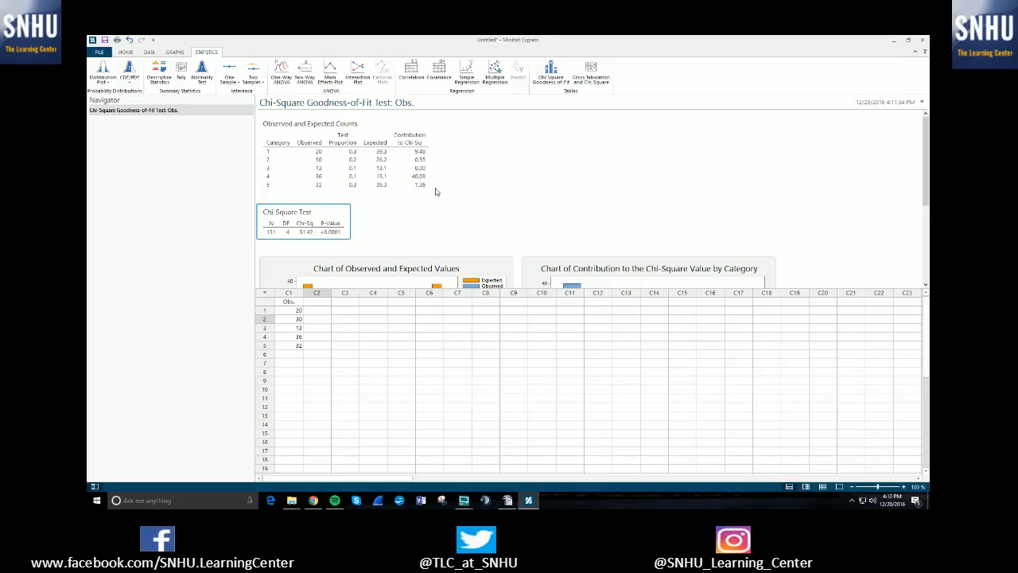
Reopen the goodness-of-fit dialog with summarized data, C1 Obs. as observed counts and the Equal proportions test
left_click(550, 73)
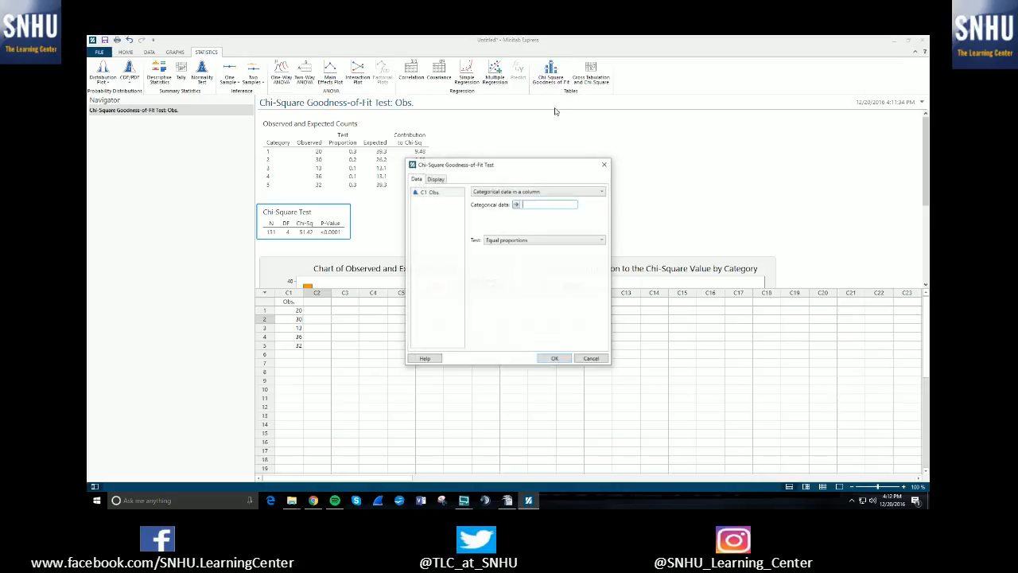
left_click(508, 191)
left_click(509, 206)
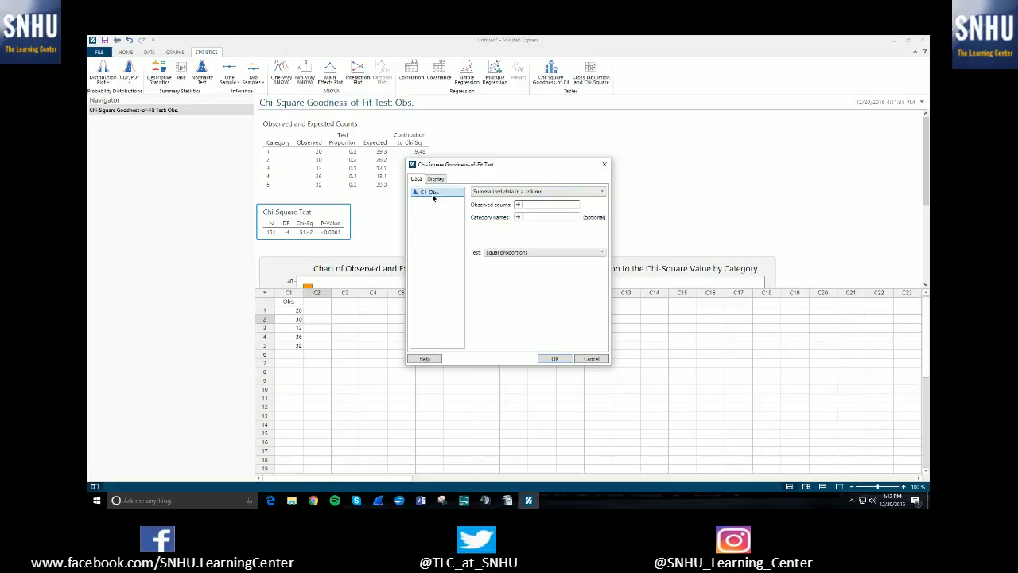
double_click(432, 195)
left_click(547, 253)
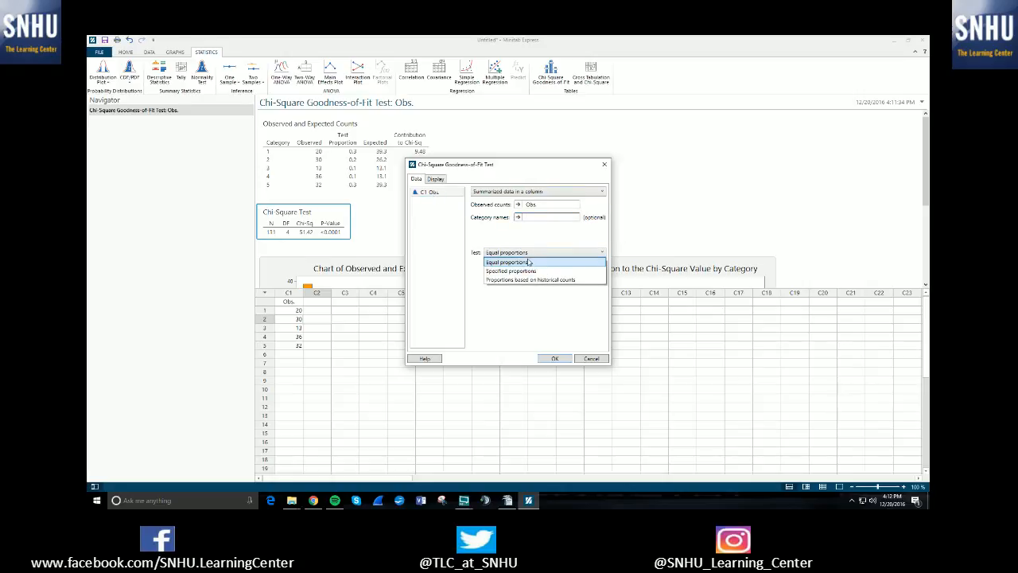
left_click(529, 263)
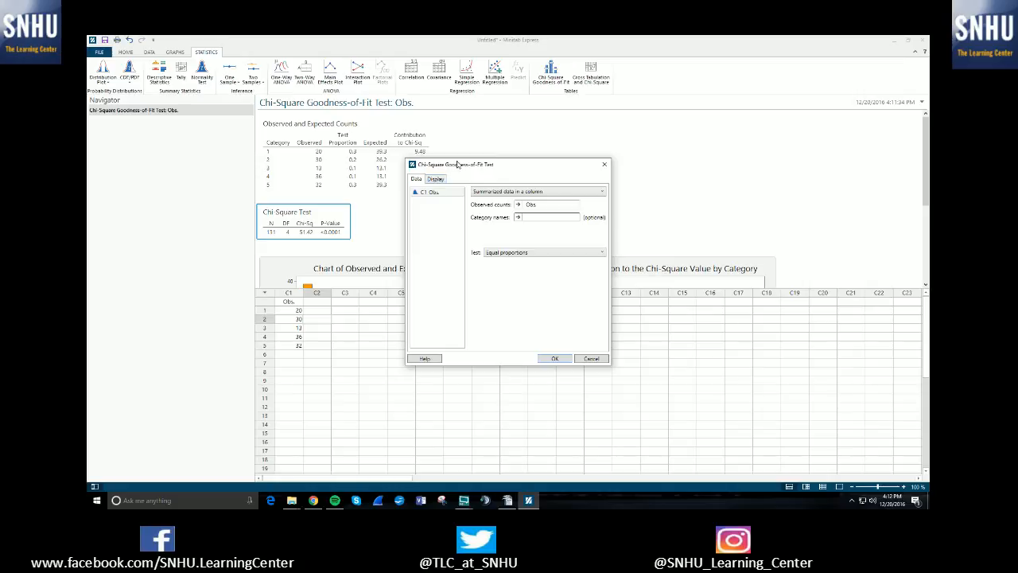
Turn on the bar chart of observed and expected counts in the display options and run the test
left_click_drag(478, 165, 473, 159)
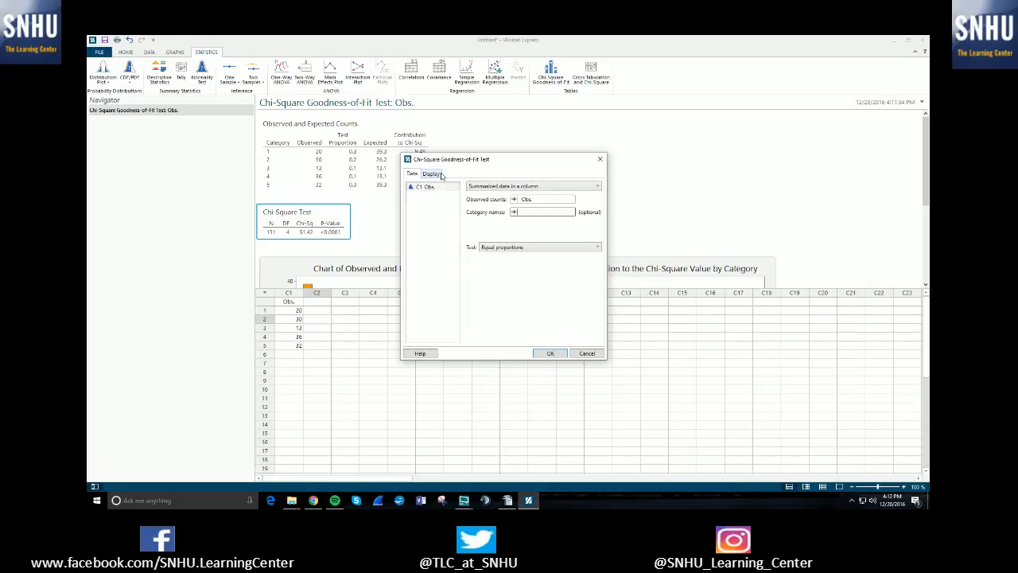
left_click(436, 173)
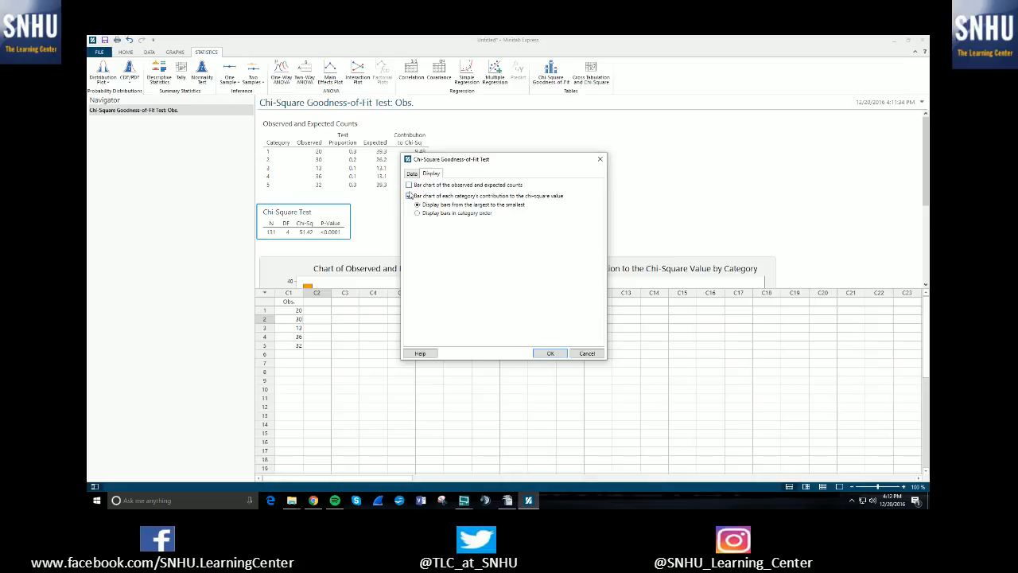
left_click(409, 185)
left_click_drag(503, 162, 491, 159)
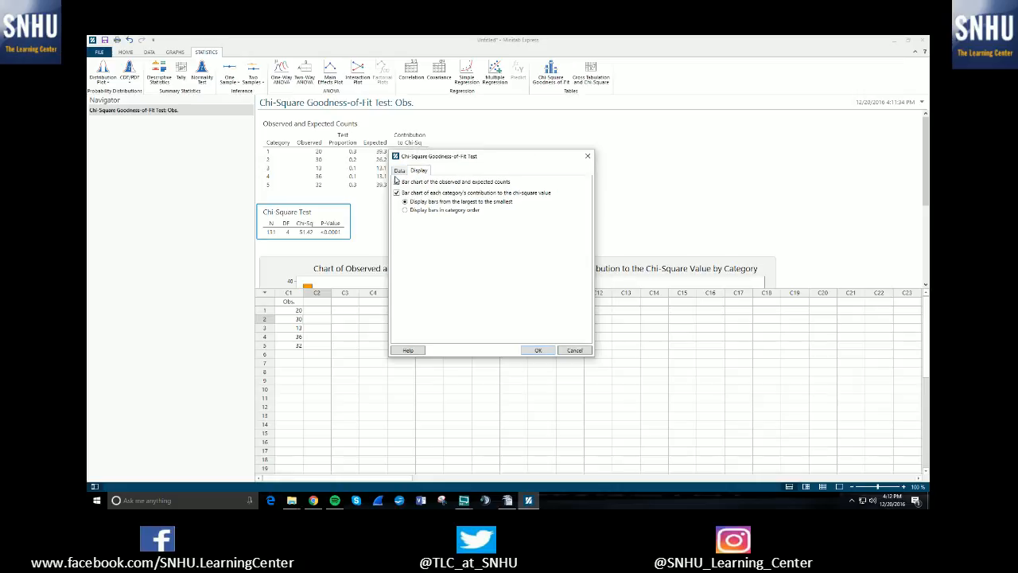
left_click(399, 171)
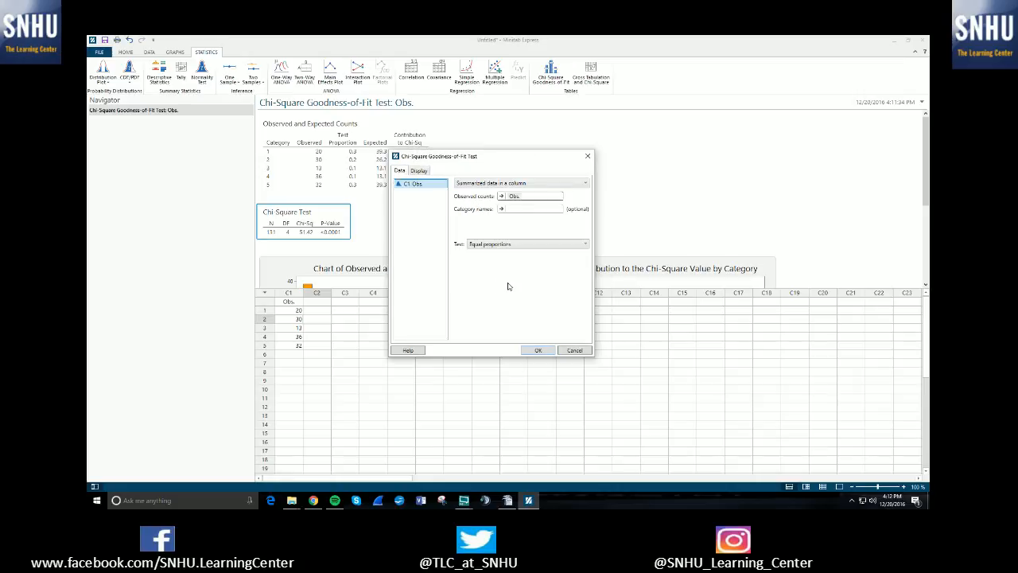
left_click(540, 351)
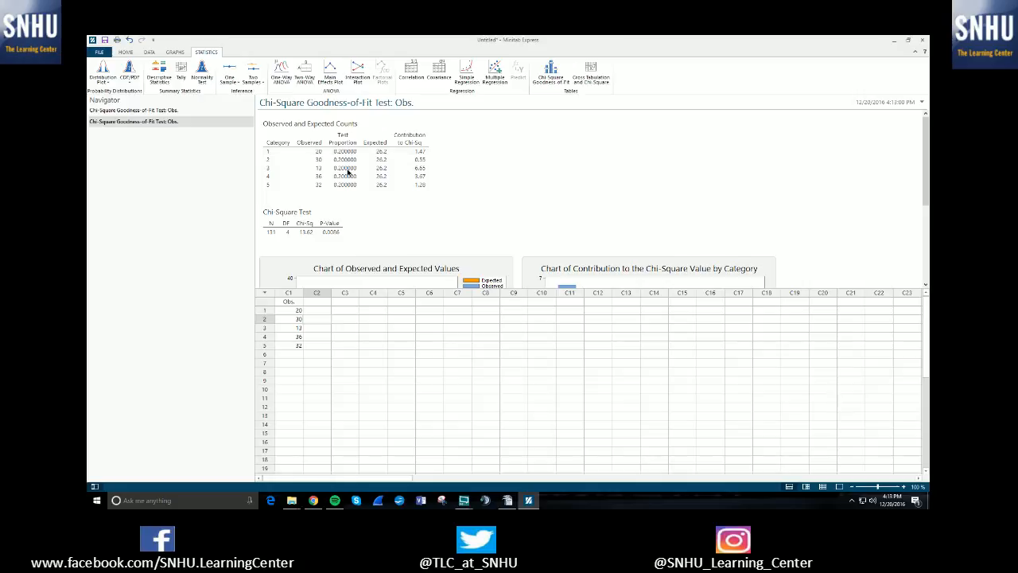
Compare the two chi-square test outputs by switching between them in the Navigator
left_click(342, 154)
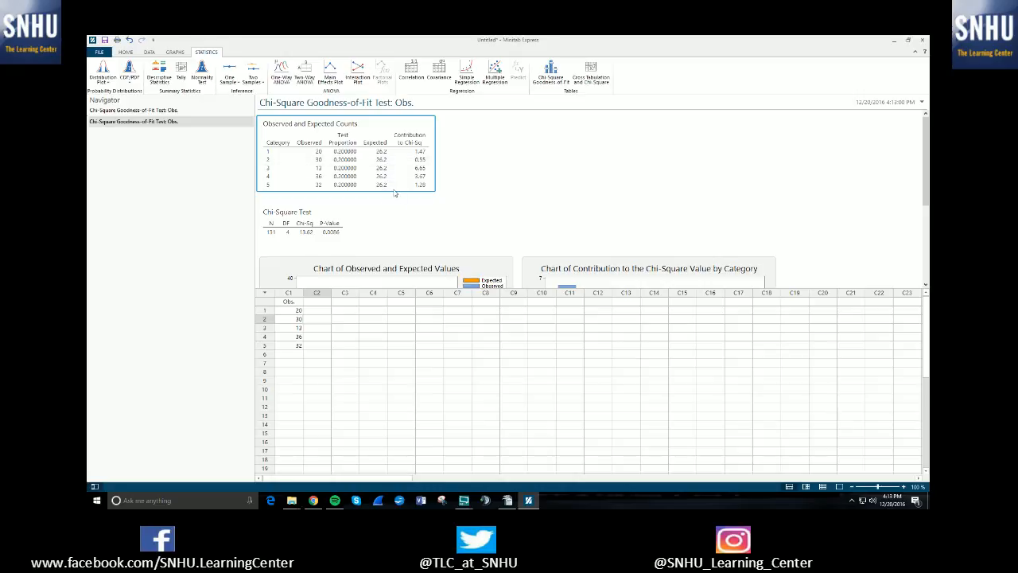
scroll(393, 194, "down", 1)
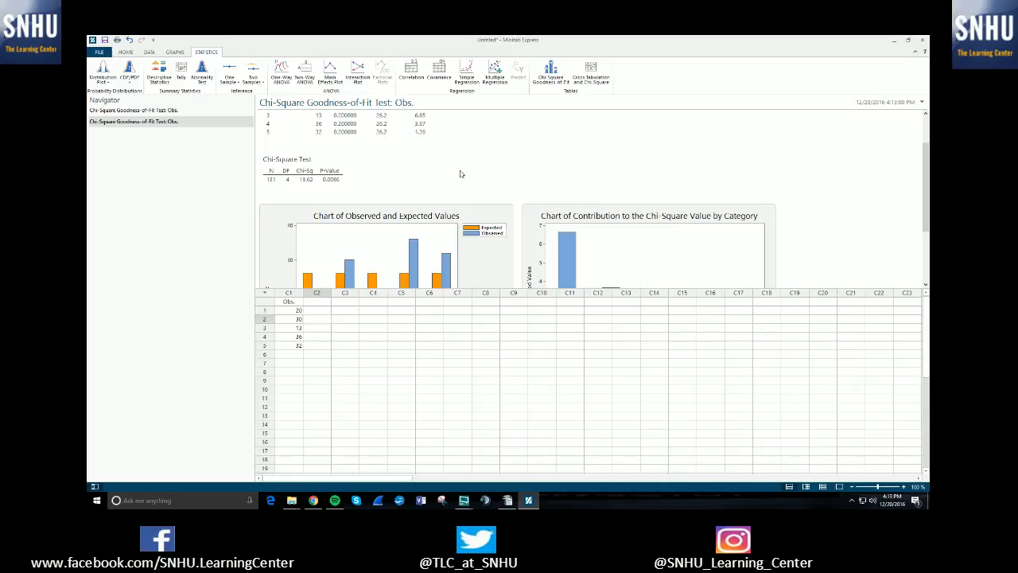
left_click(155, 121)
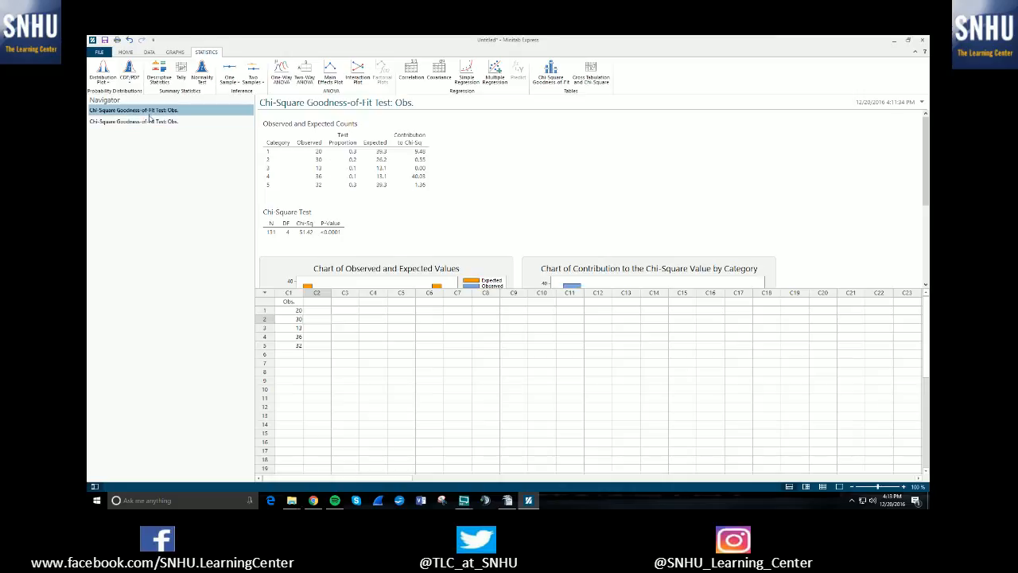
left_click(163, 113)
left_click(166, 120)
left_click(167, 114)
left_click(165, 121)
left_click(167, 113)
left_click(171, 121)
left_click(176, 113)
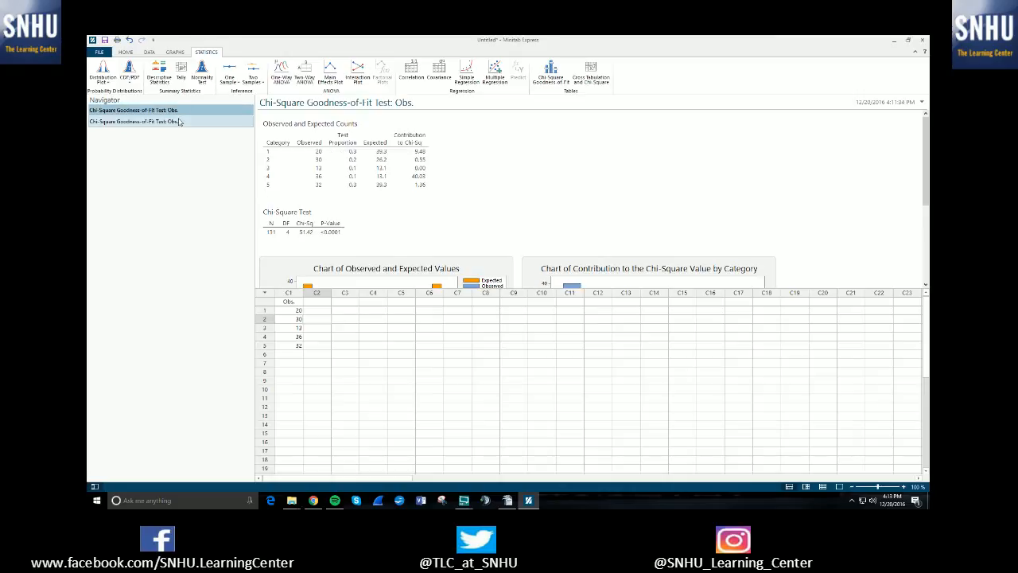
left_click(179, 121)
left_click(178, 111)
left_click(179, 121)
left_click(178, 112)
left_click(178, 121)
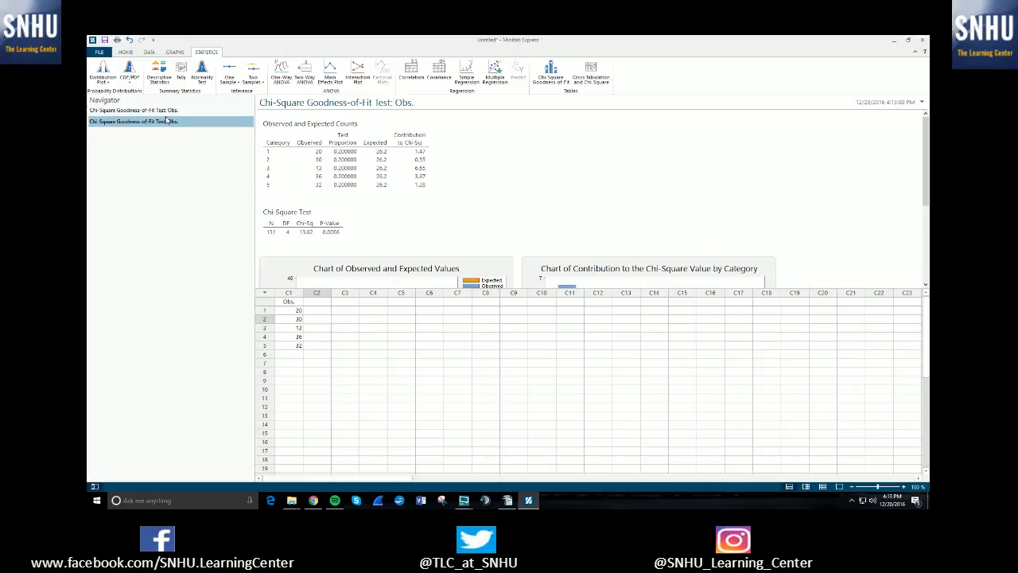
left_click(143, 112)
left_click(148, 123)
left_click(157, 112)
left_click(159, 120)
left_click(161, 112)
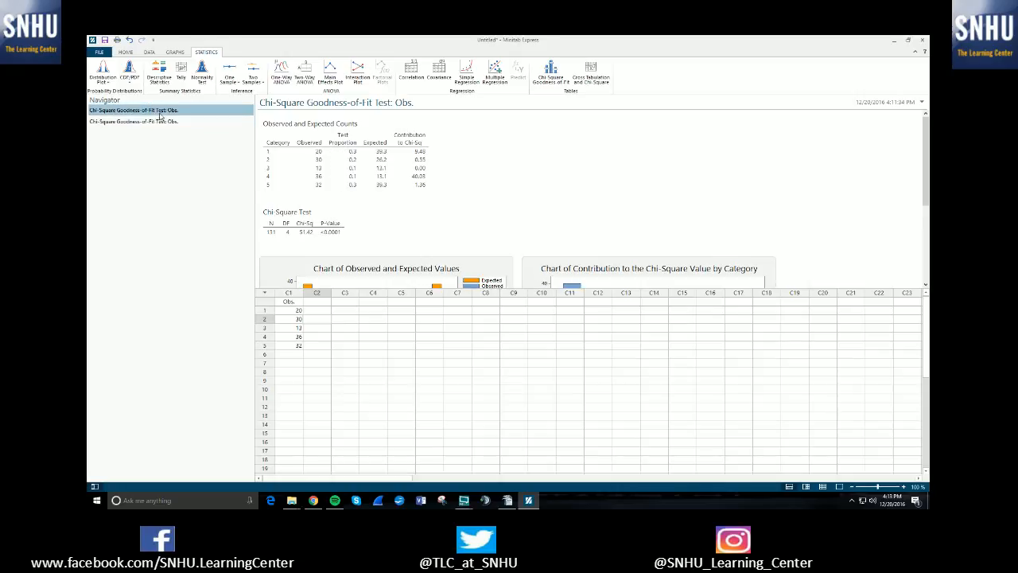
left_click(168, 120)
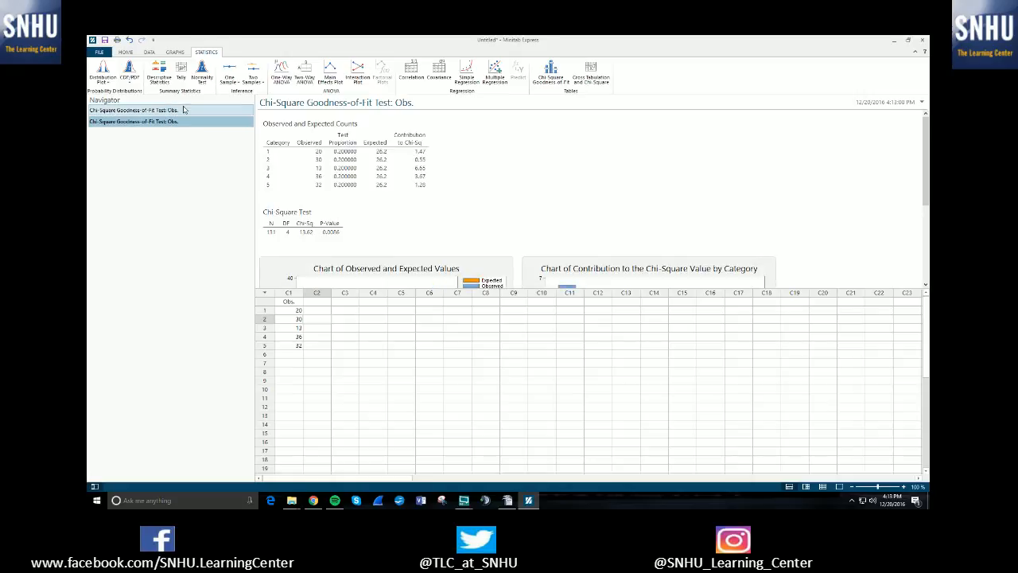